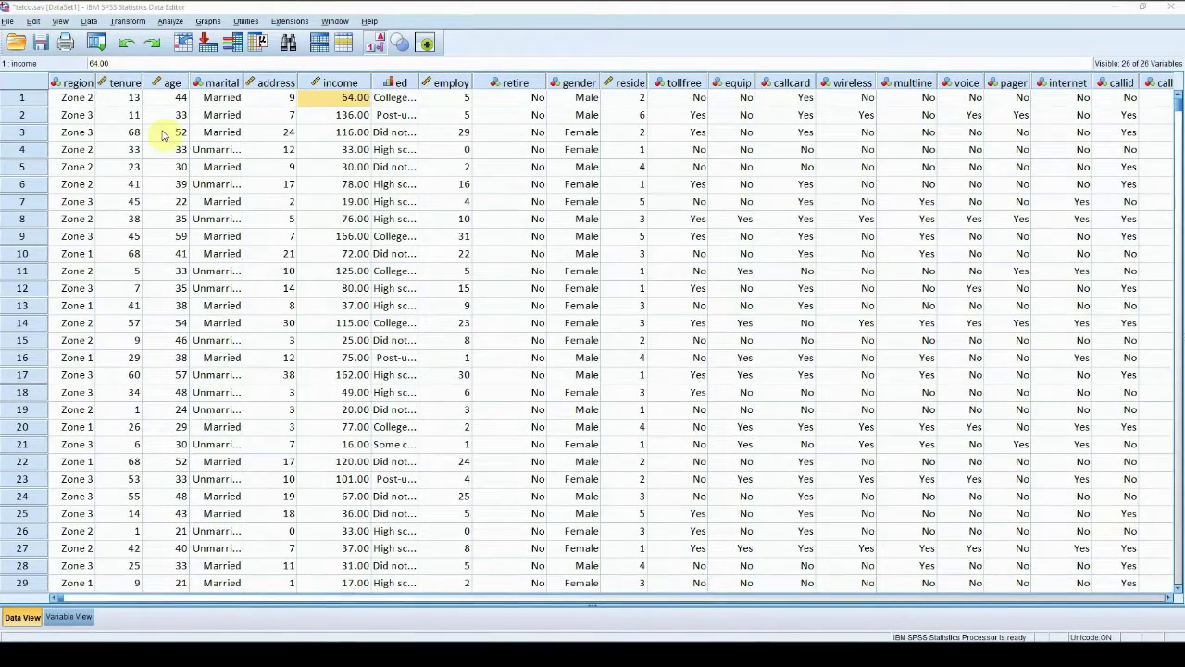
Check the first case's age, address and income values, then review the telco variable definitions
click(165, 100)
ctrl+click(282, 100)
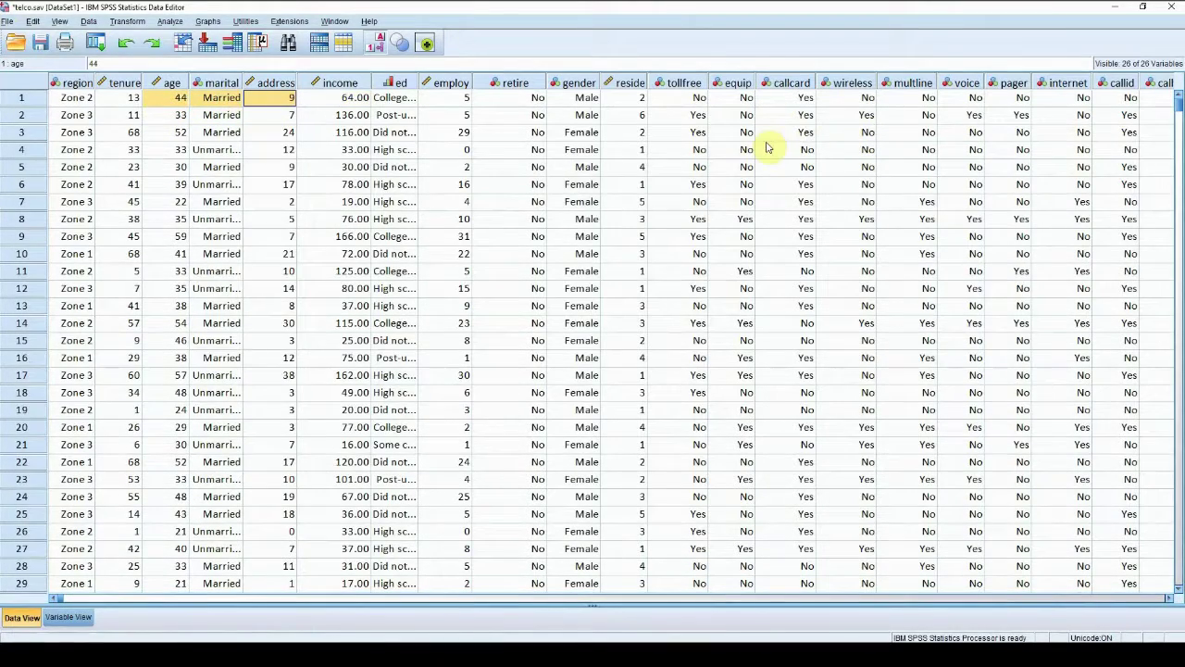
ctrl+click(282, 102)
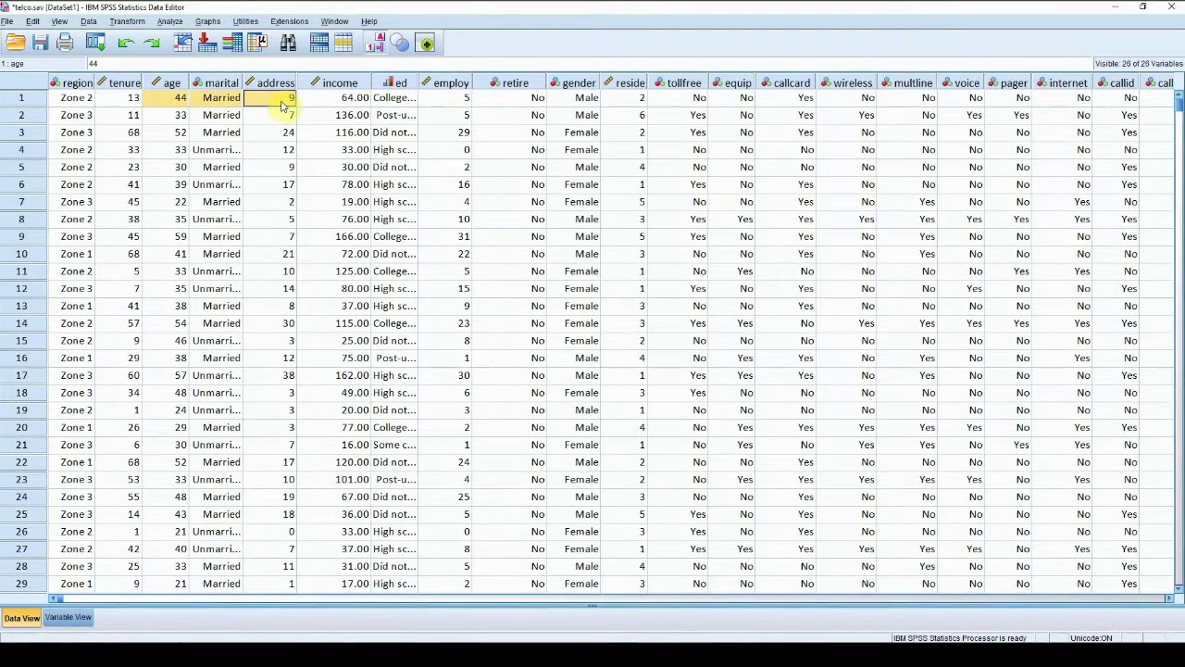
click(336, 102)
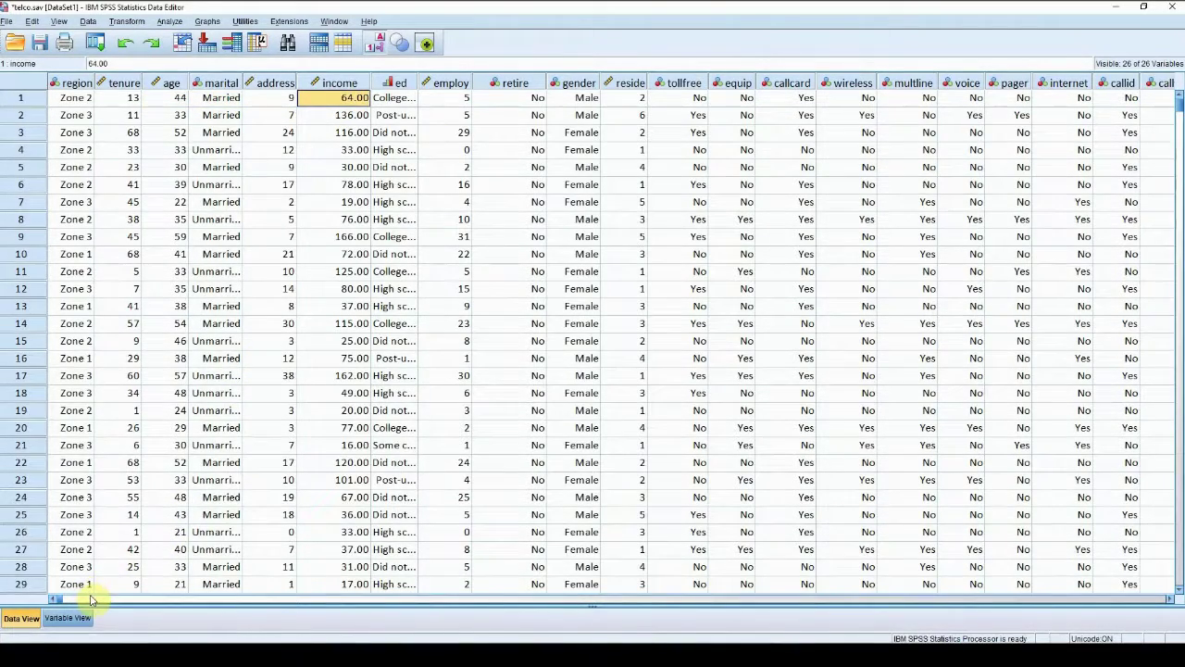
click(67, 617)
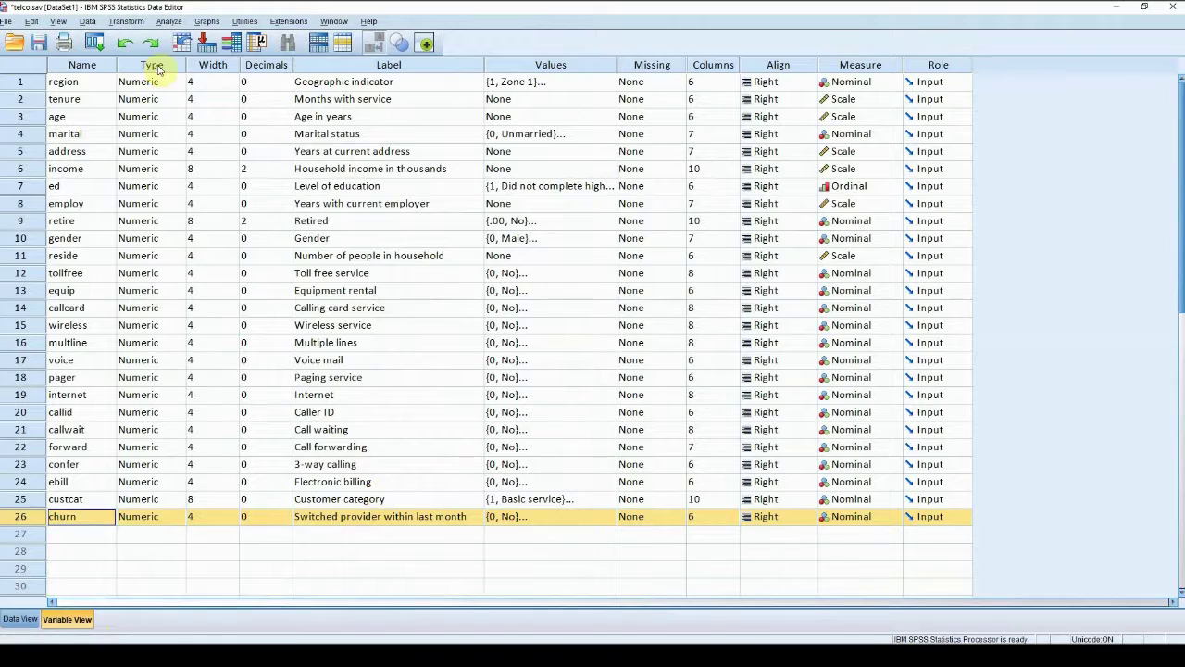
click(167, 21)
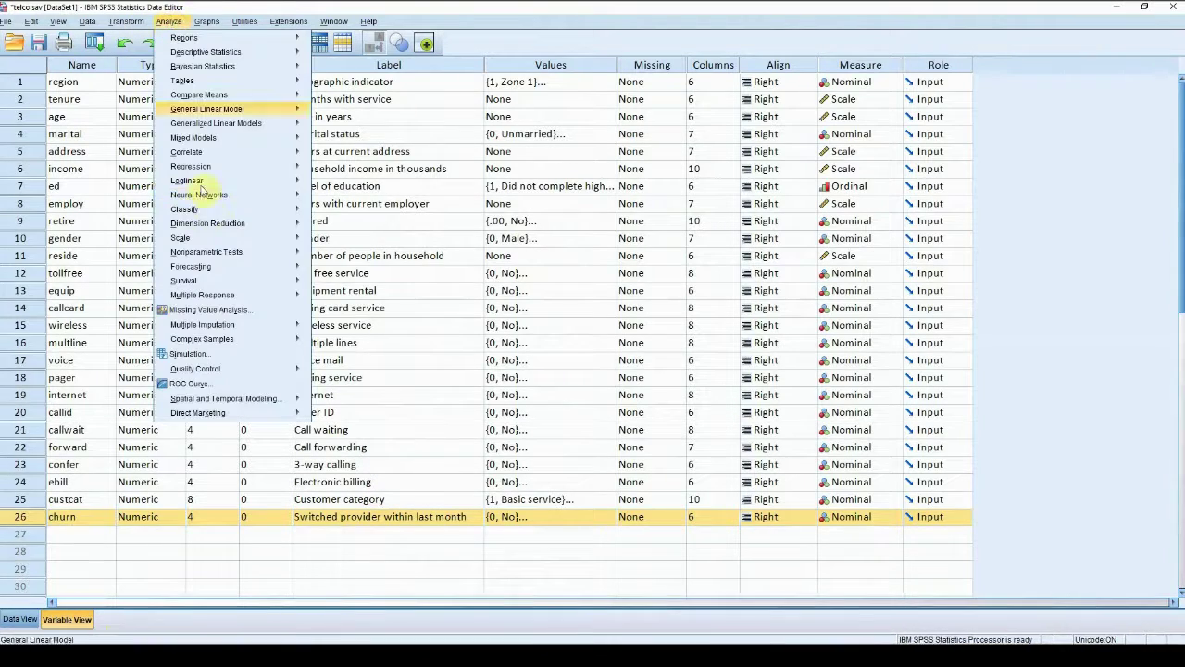
Start a Decision Tree with 'Switched provider within last month' (churn) as the dependent variable
mouse_move(212, 215)
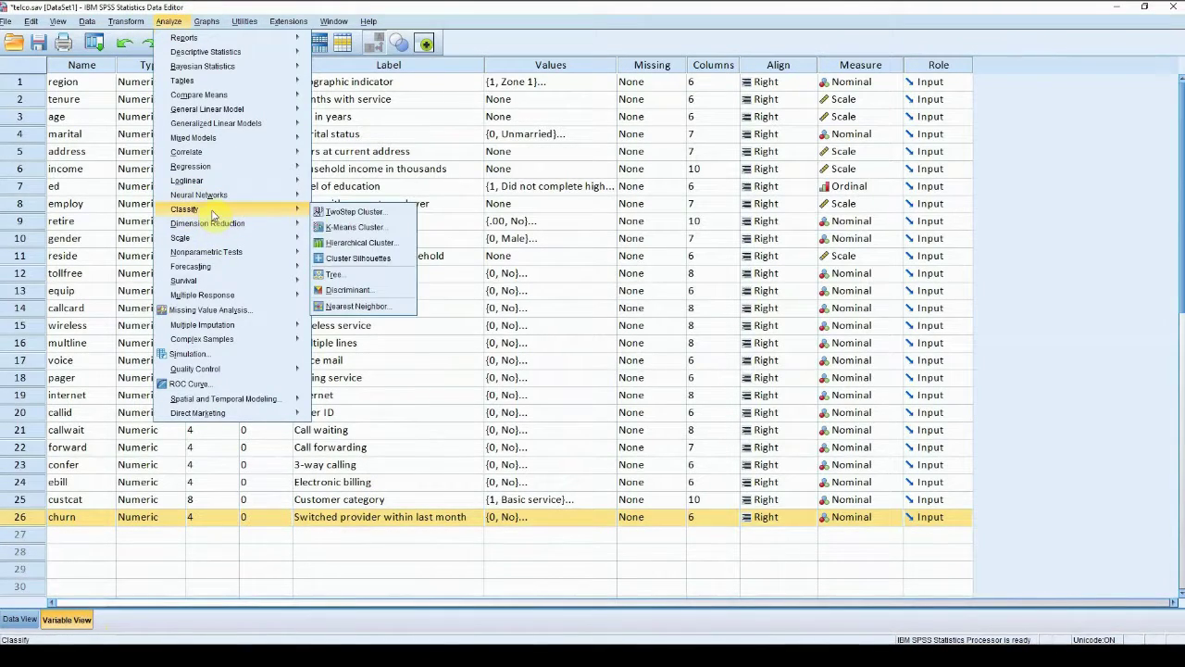
click(332, 277)
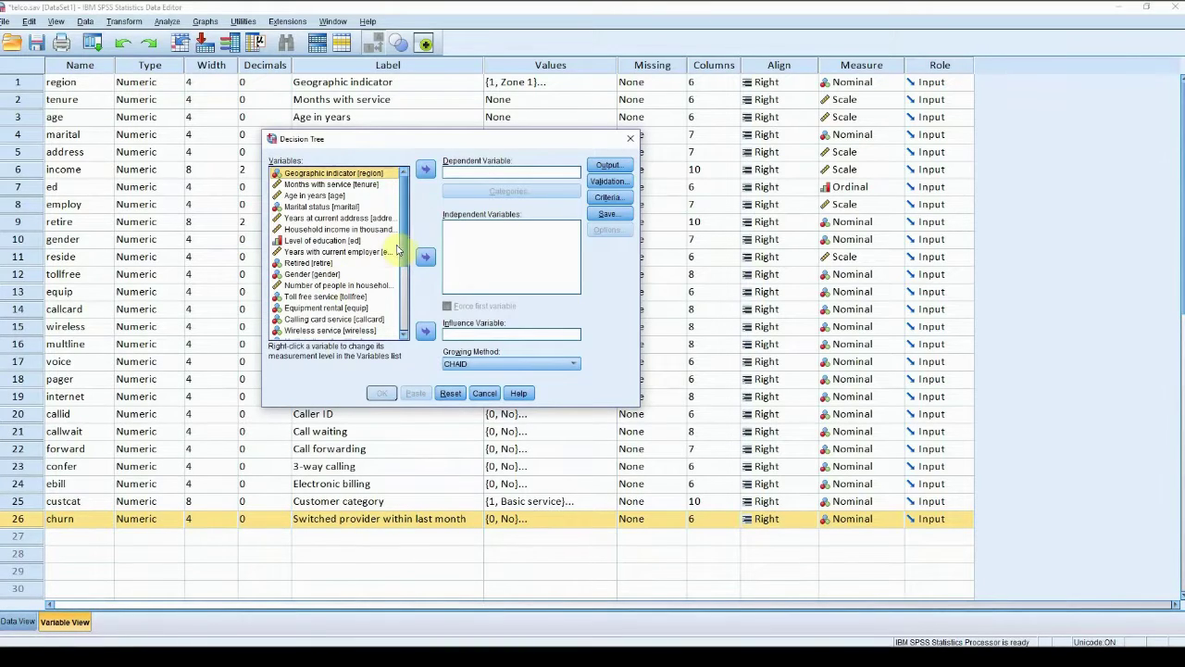
drag(402, 251, 403, 330)
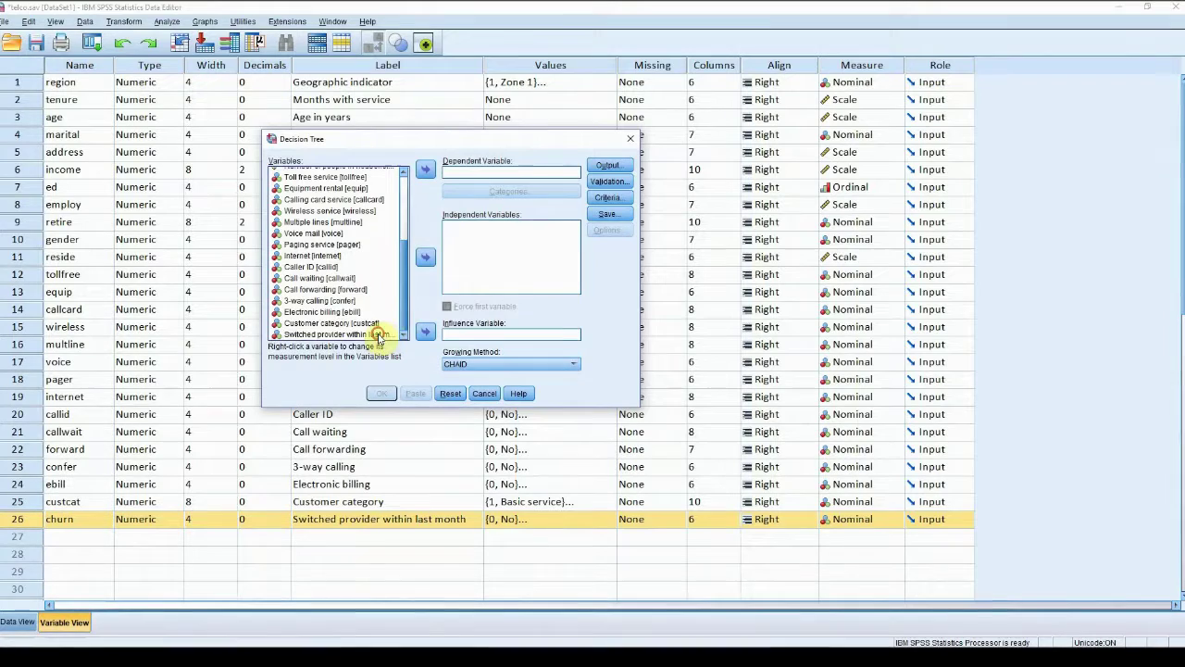
click(381, 335)
click(425, 170)
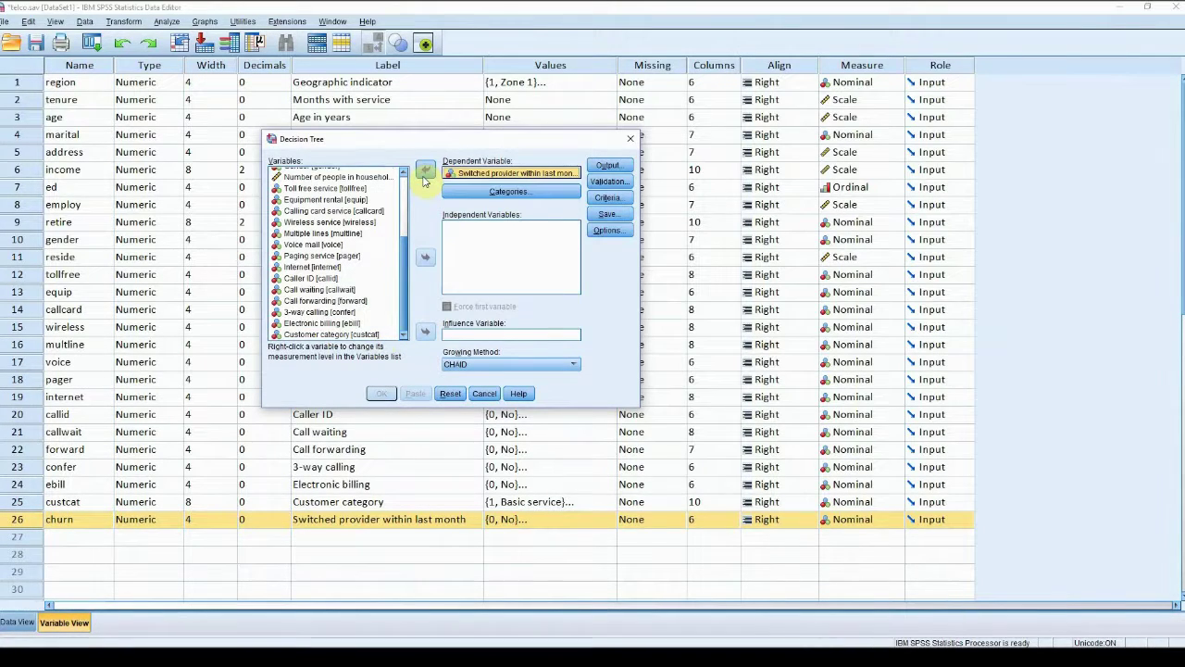
Add all remaining variables as independent predictors
click(352, 202)
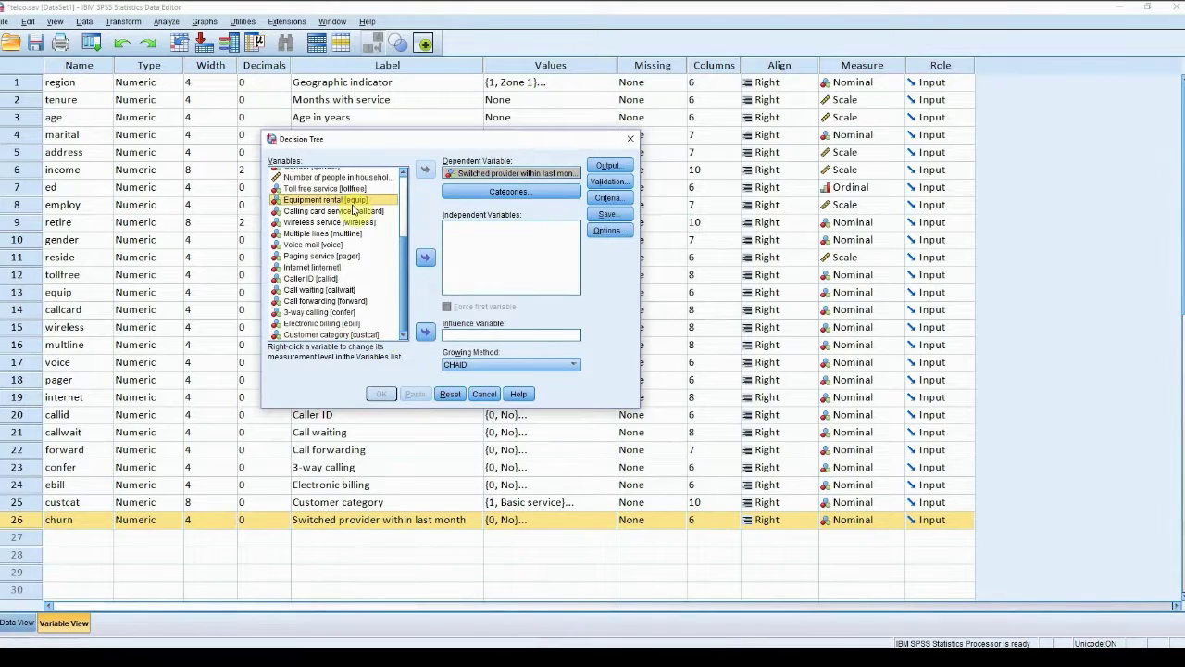
key(ctrl+a)
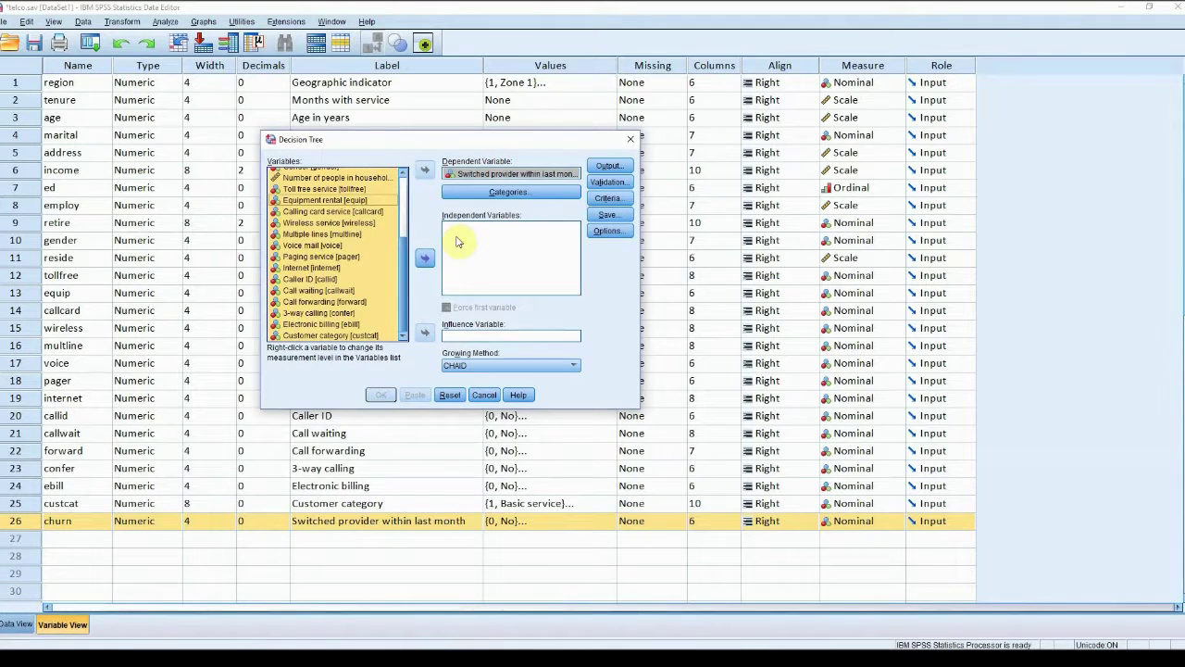
click(424, 258)
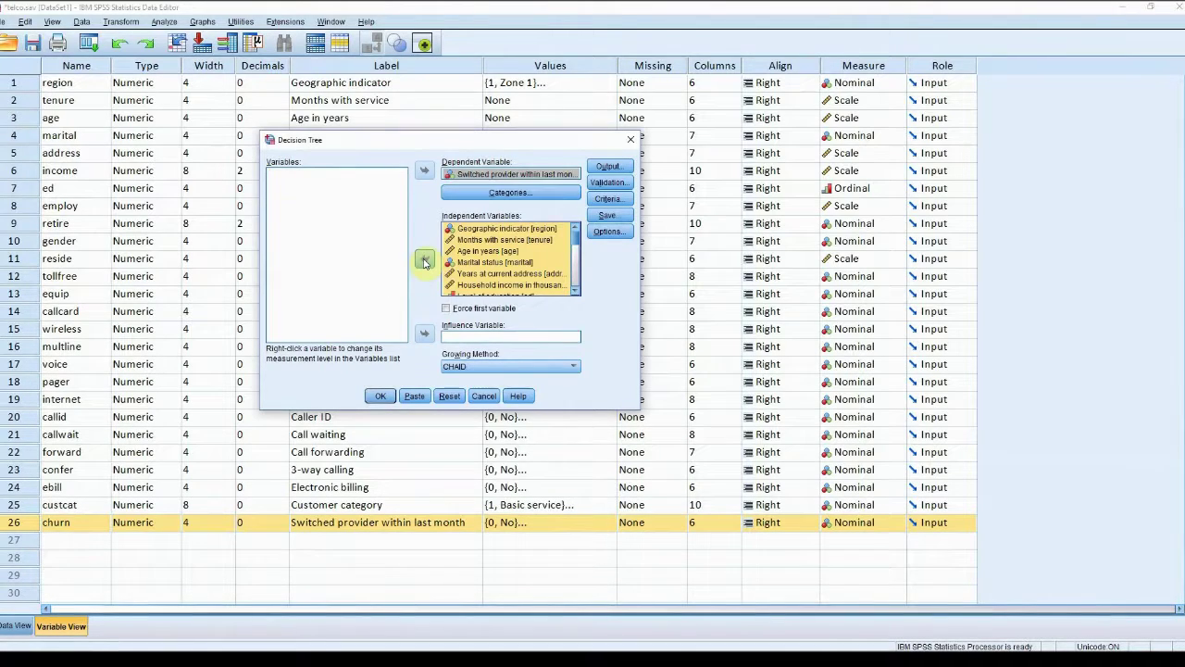
Use split-sample validation with a 70% training sample and 30% test sample
click(604, 182)
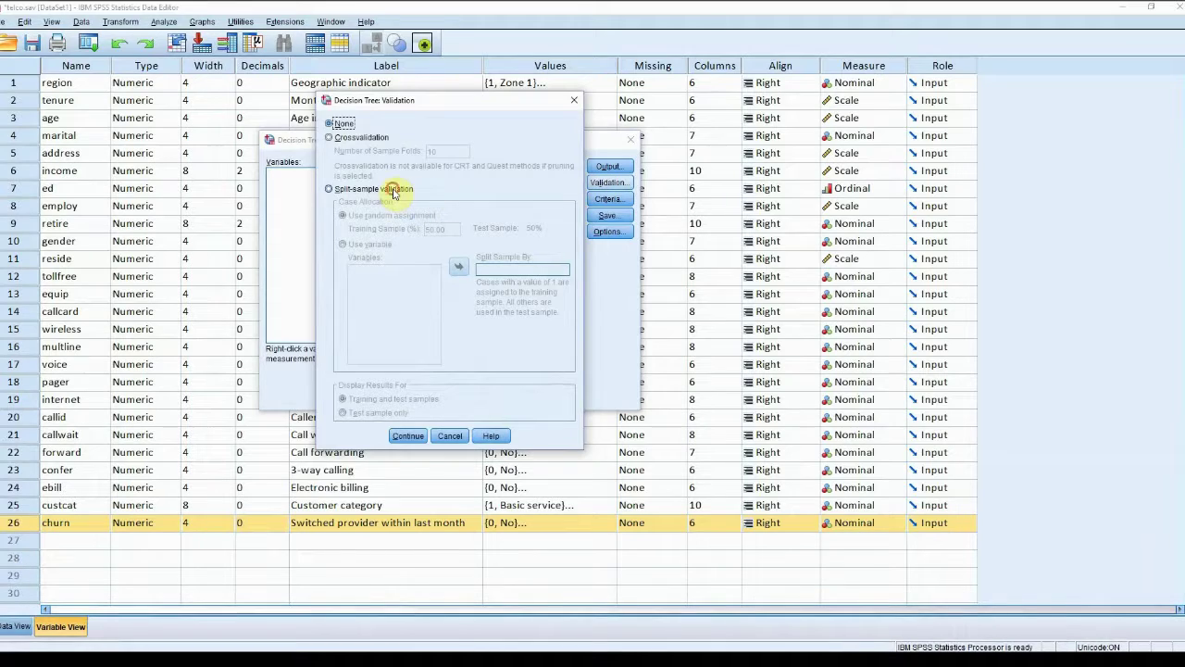
click(407, 190)
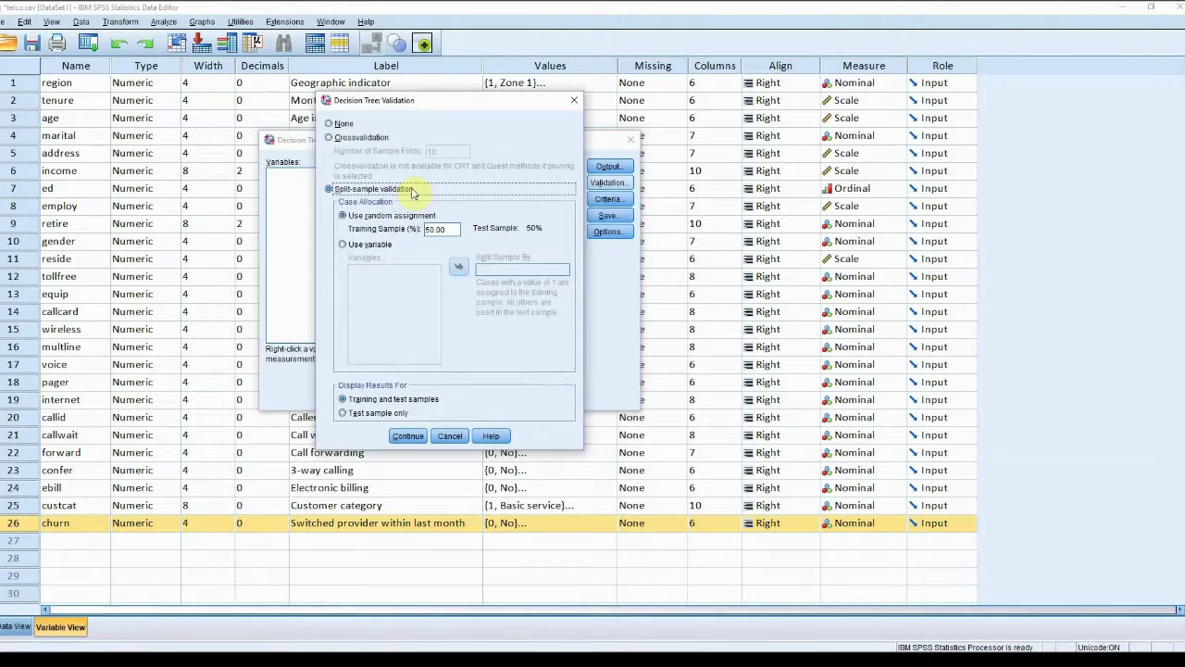
double_click(429, 230)
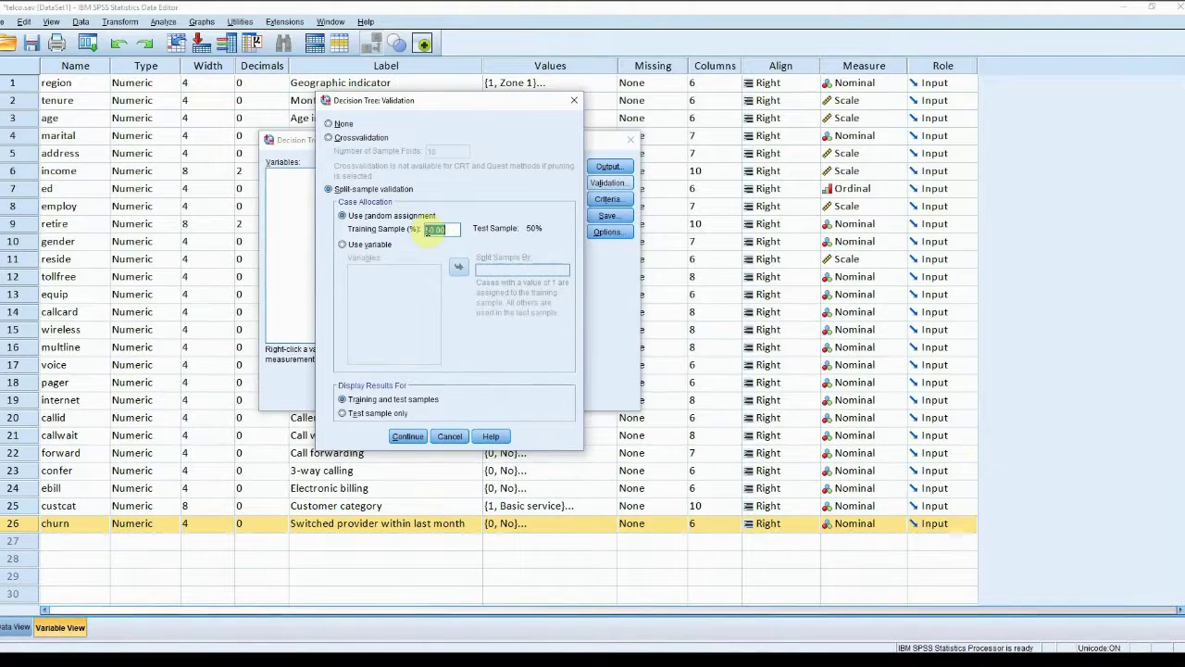
text(70)
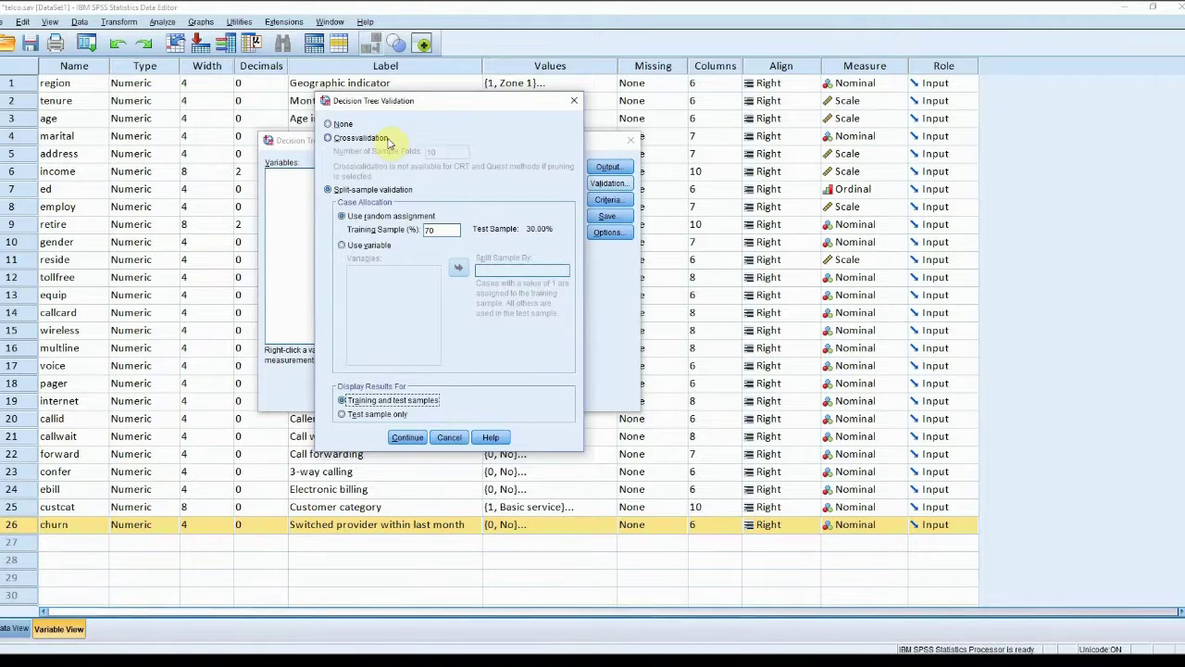
click(360, 138)
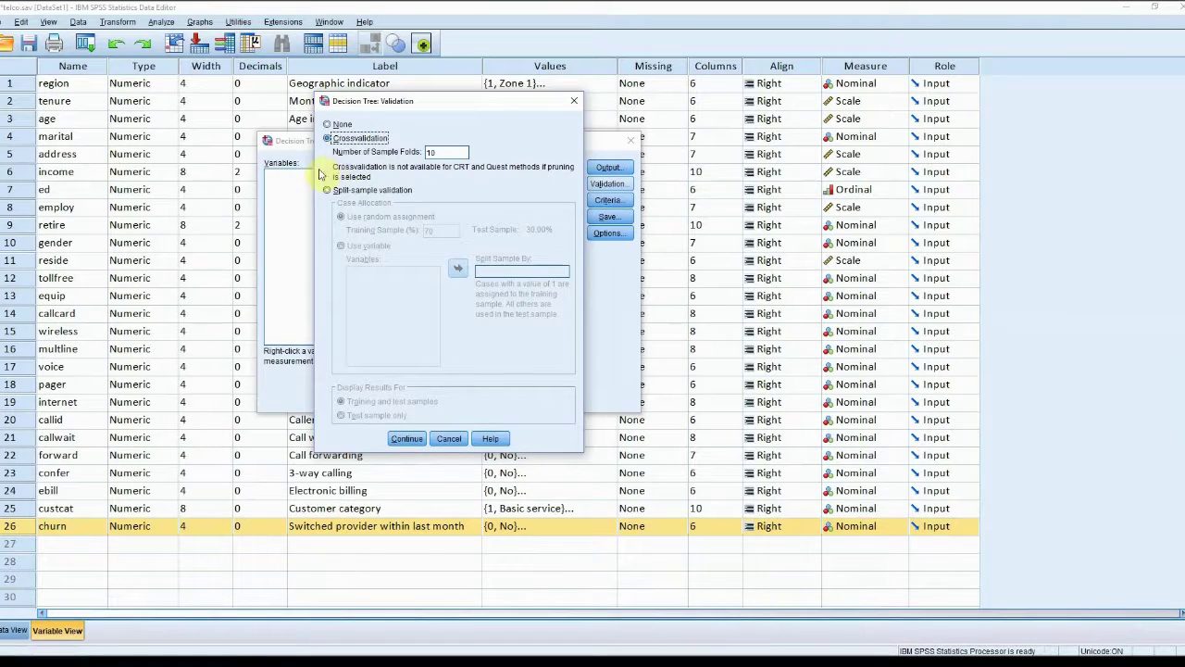
click(344, 195)
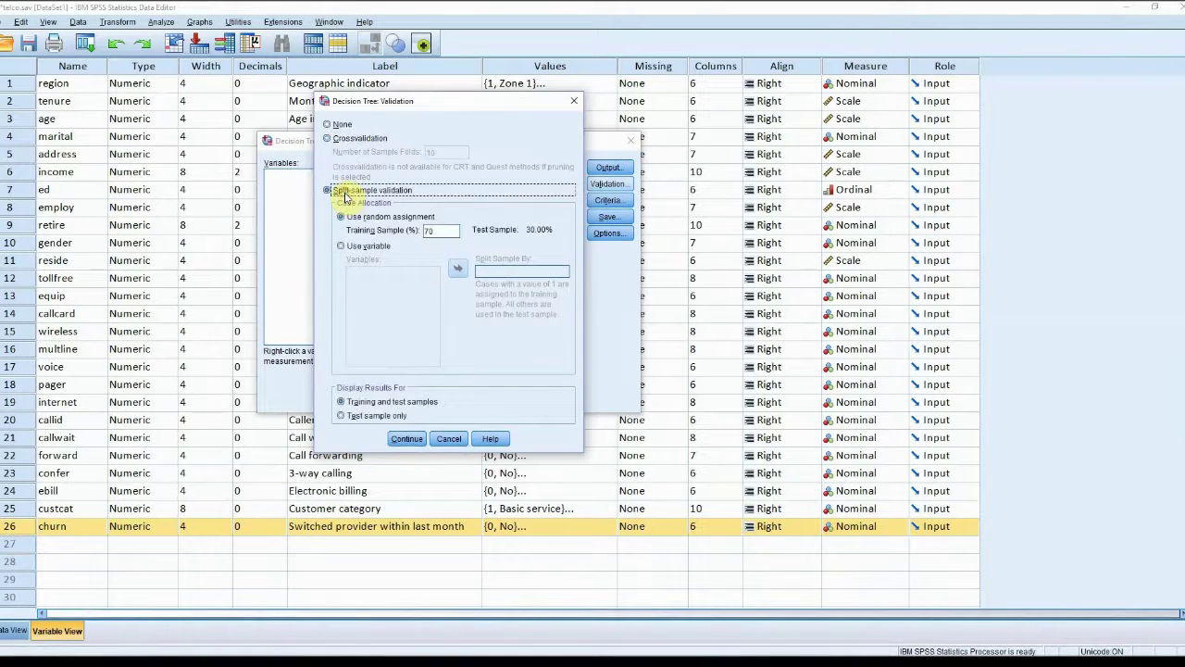
click(401, 437)
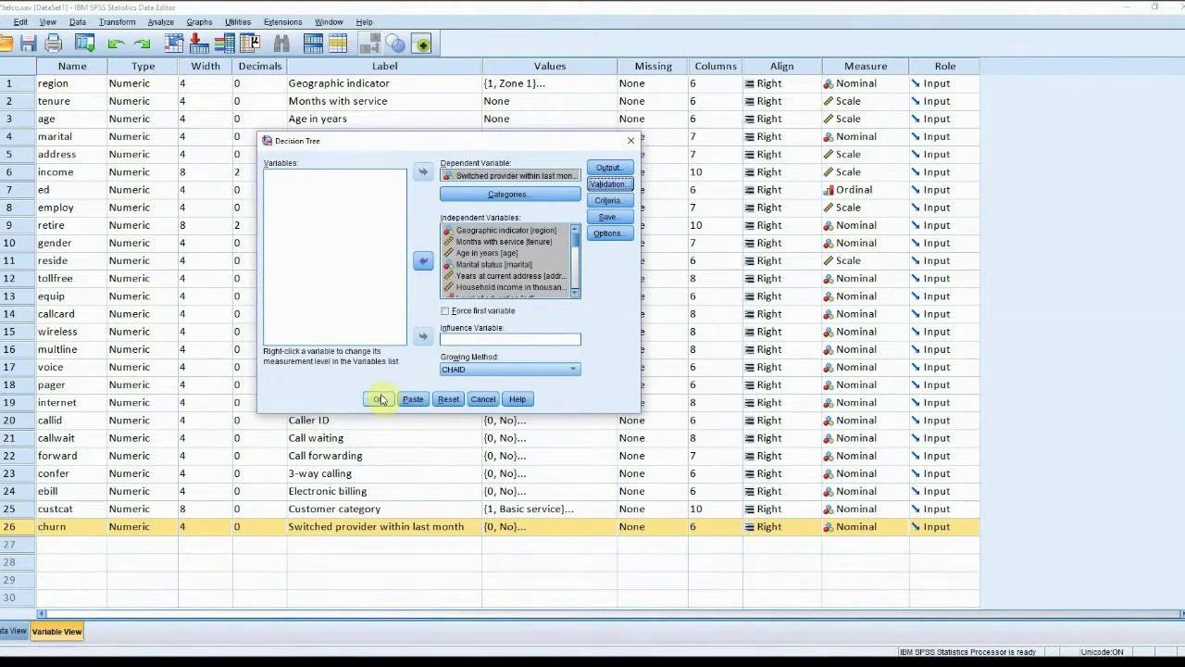
Run the CHAID tree and select the Test Sample tree diagram in the output
click(378, 399)
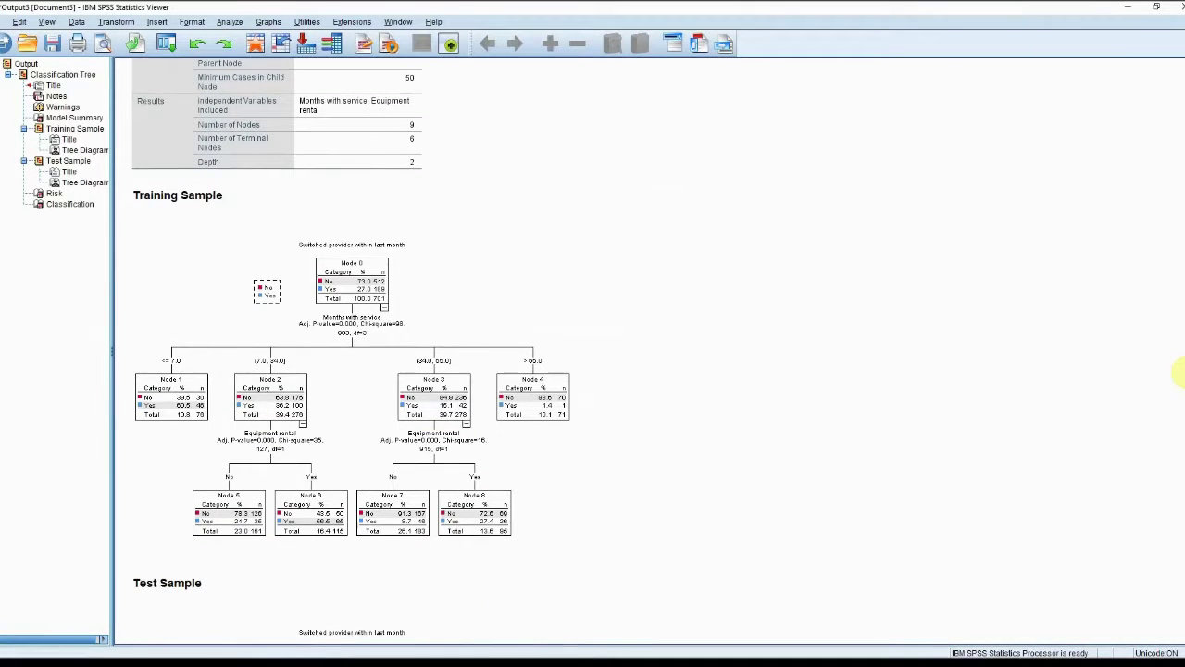
scroll(1181, 370, down, 8)
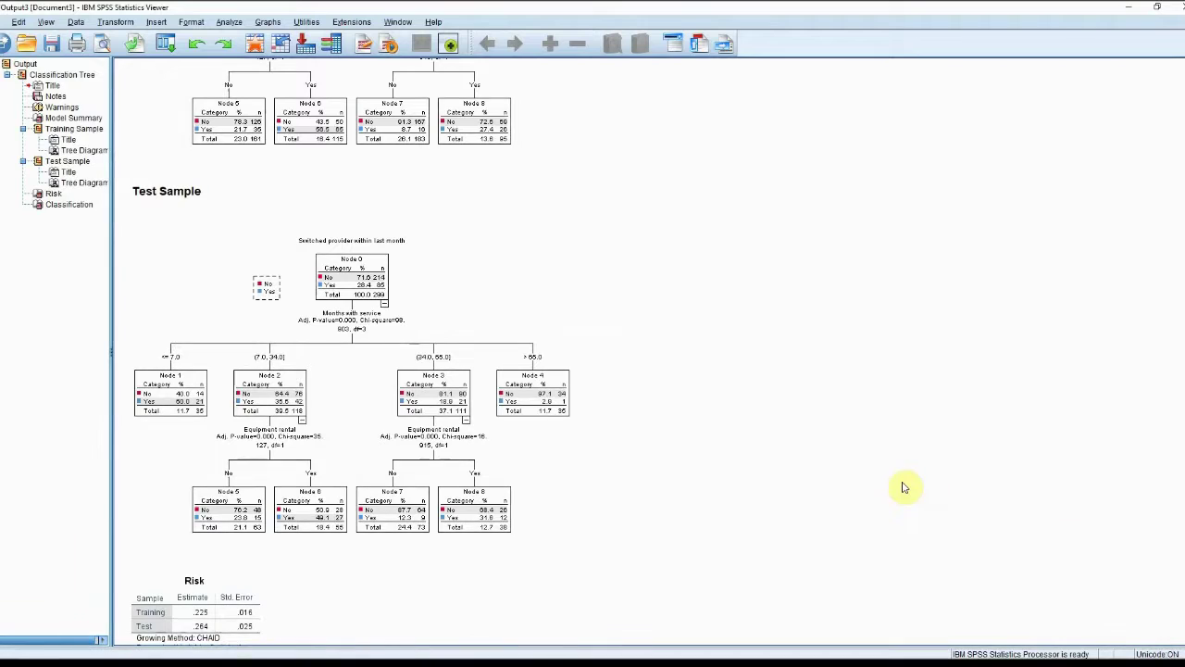
click(467, 441)
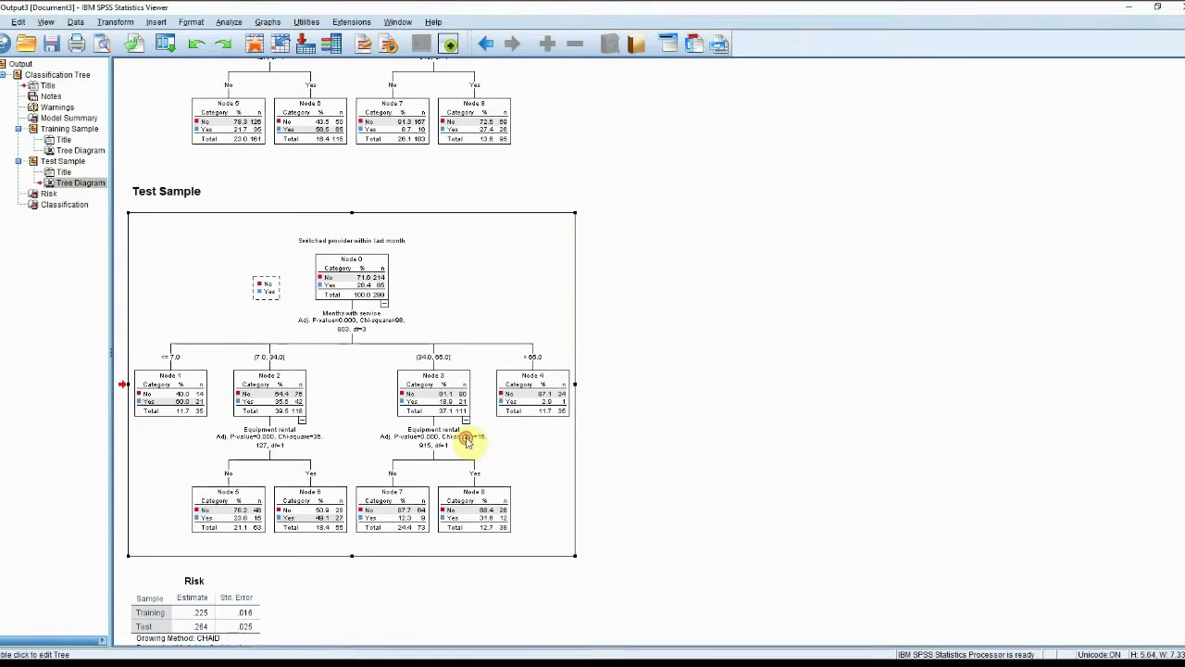
Show the Test Sample tree in a maximized Tree Editor with node bar charts at 150% zoom
double_click(468, 440)
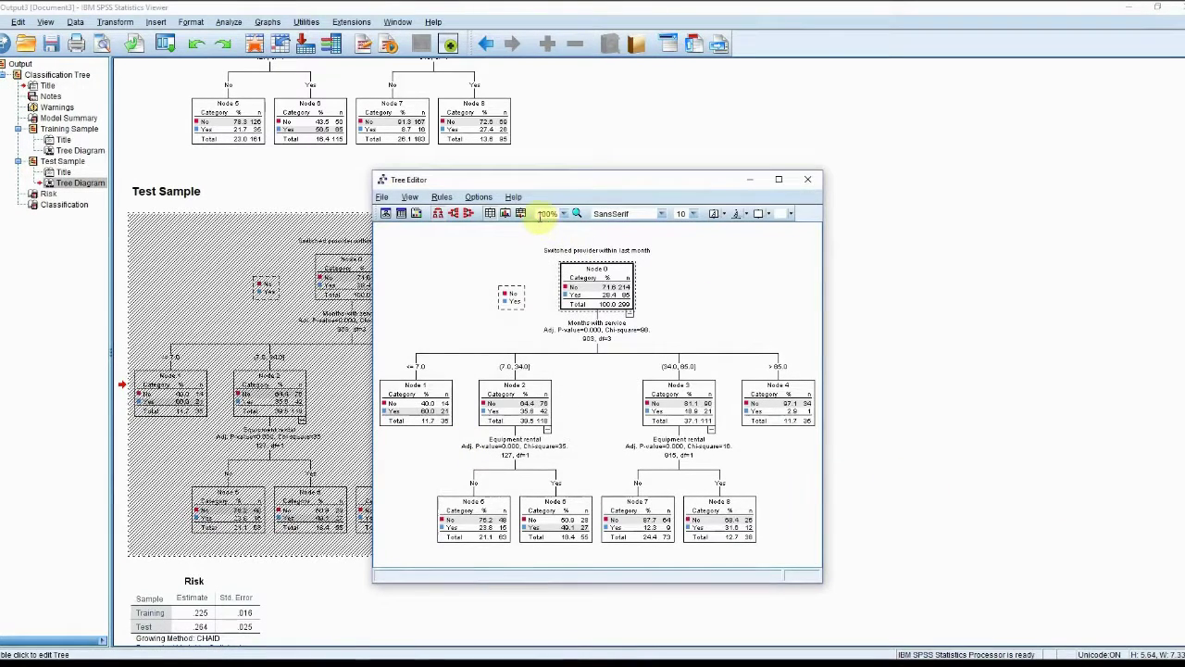
click(520, 212)
click(562, 214)
click(562, 213)
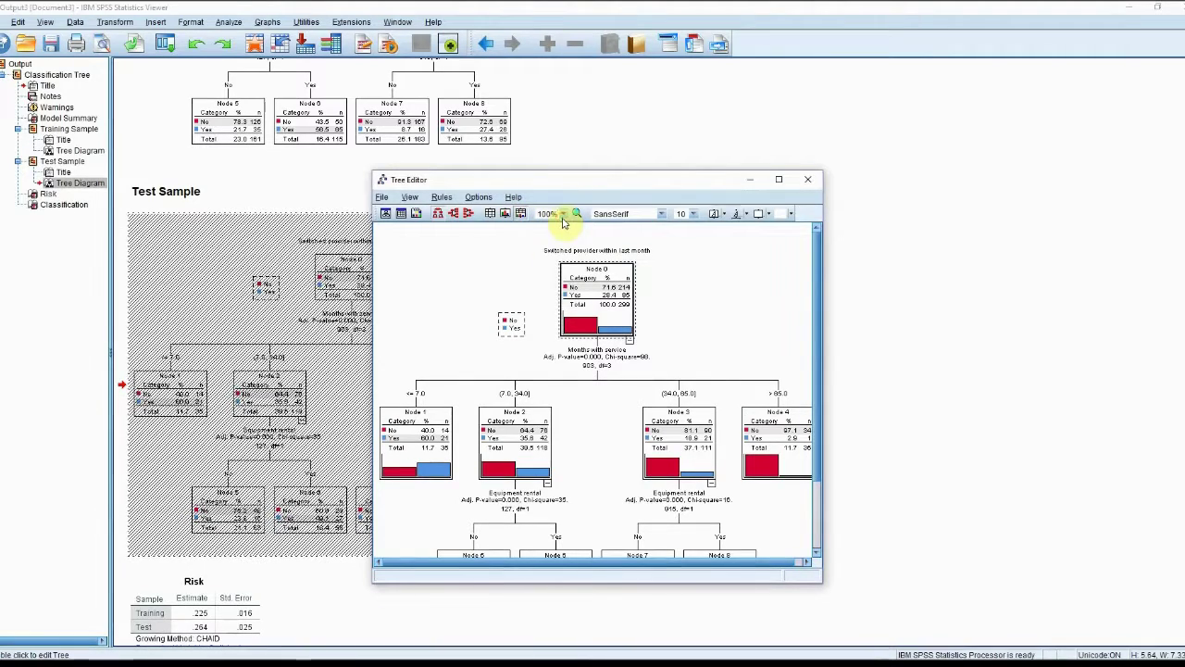
click(562, 214)
click(552, 269)
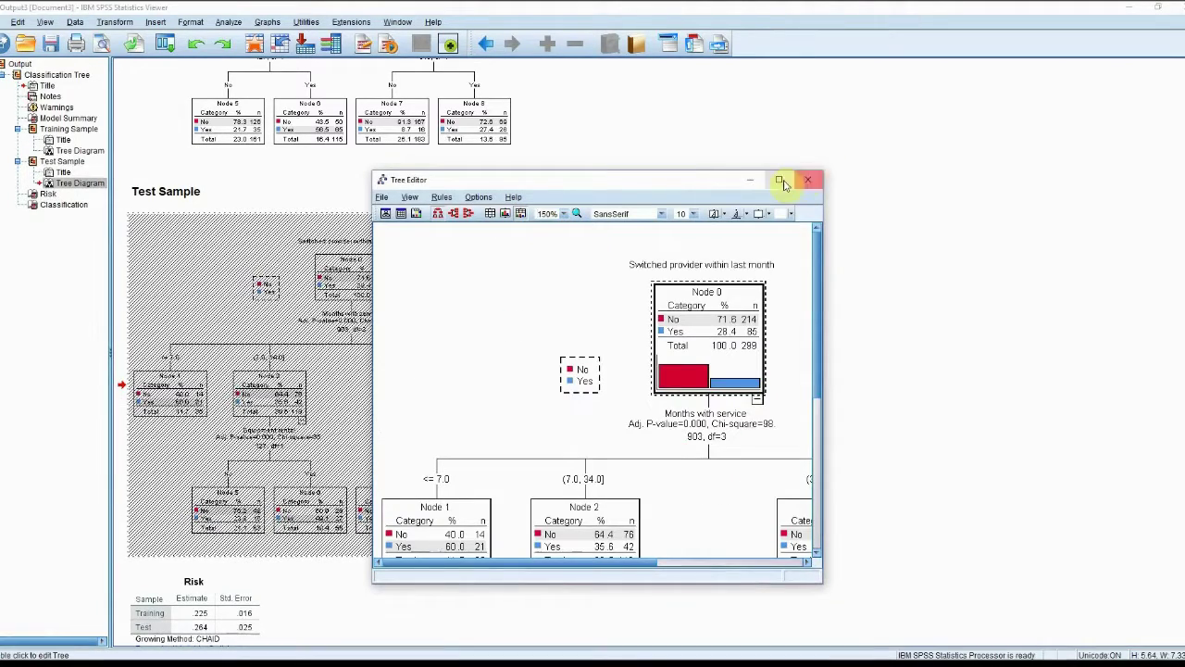
click(781, 181)
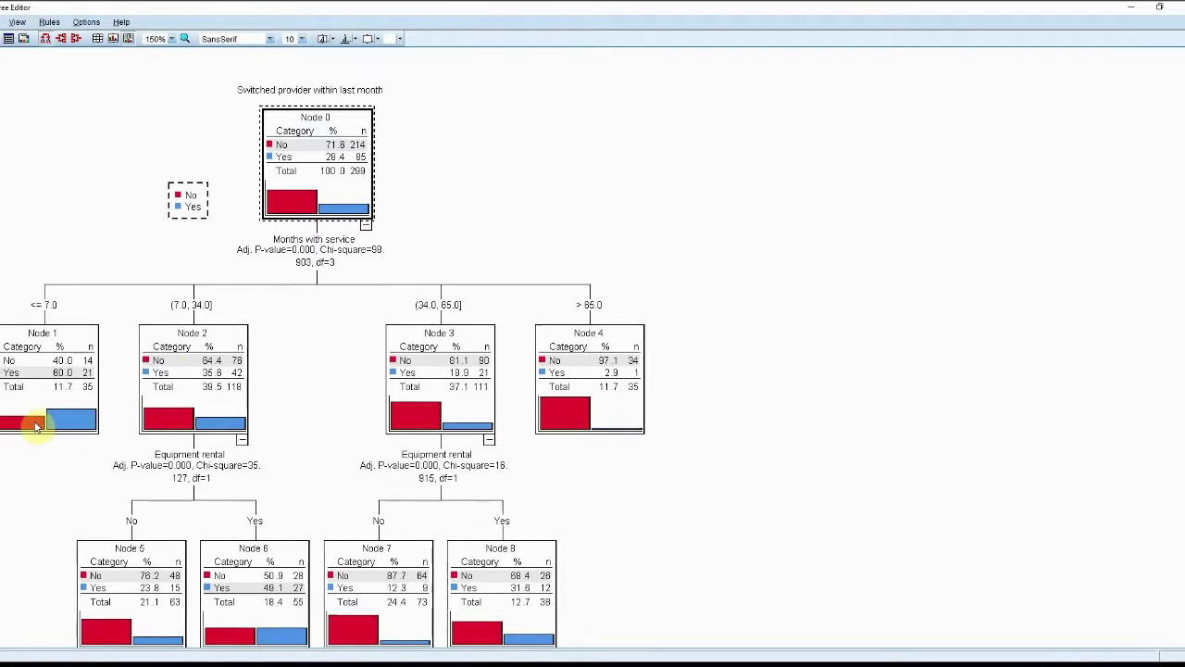
Close the Tree Editor and inspect the Risk and Classification tables showing 73.6% test accuracy
click(1176, 8)
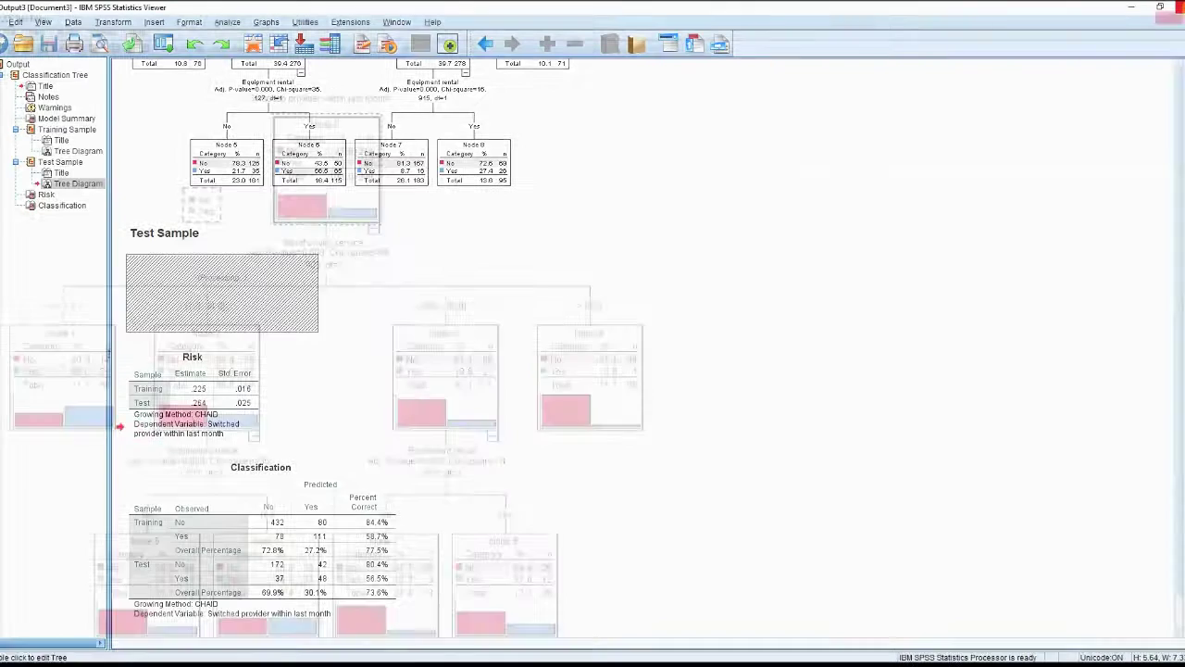
scroll(463, 352, down, 10)
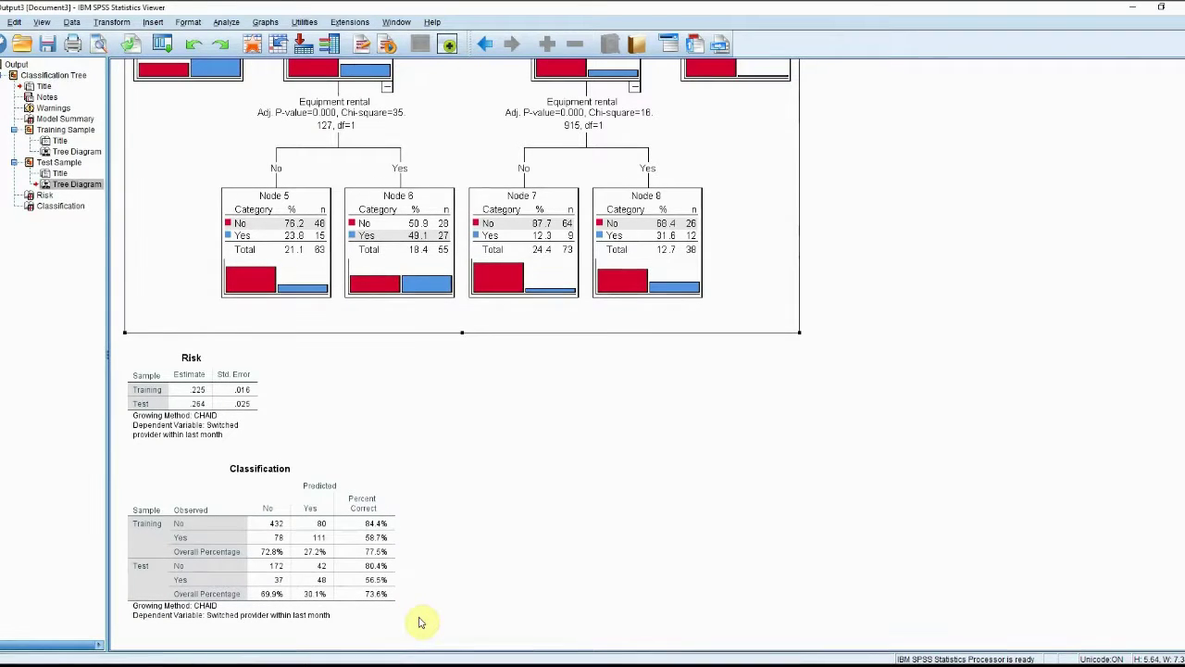
click(378, 562)
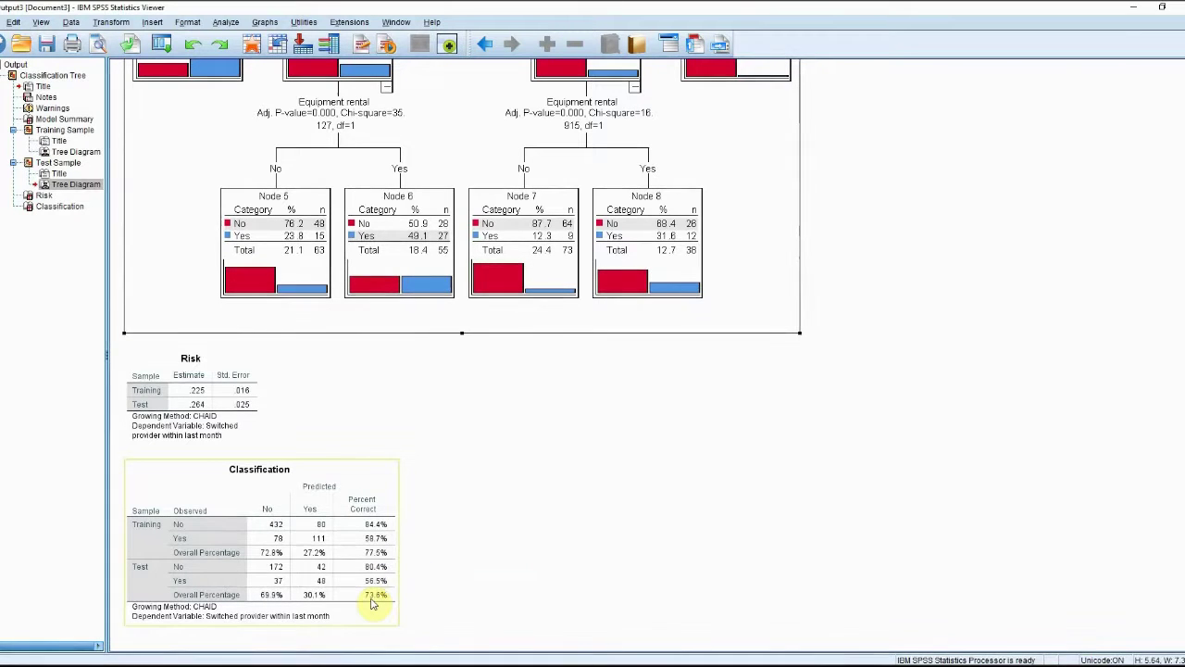
click(592, 576)
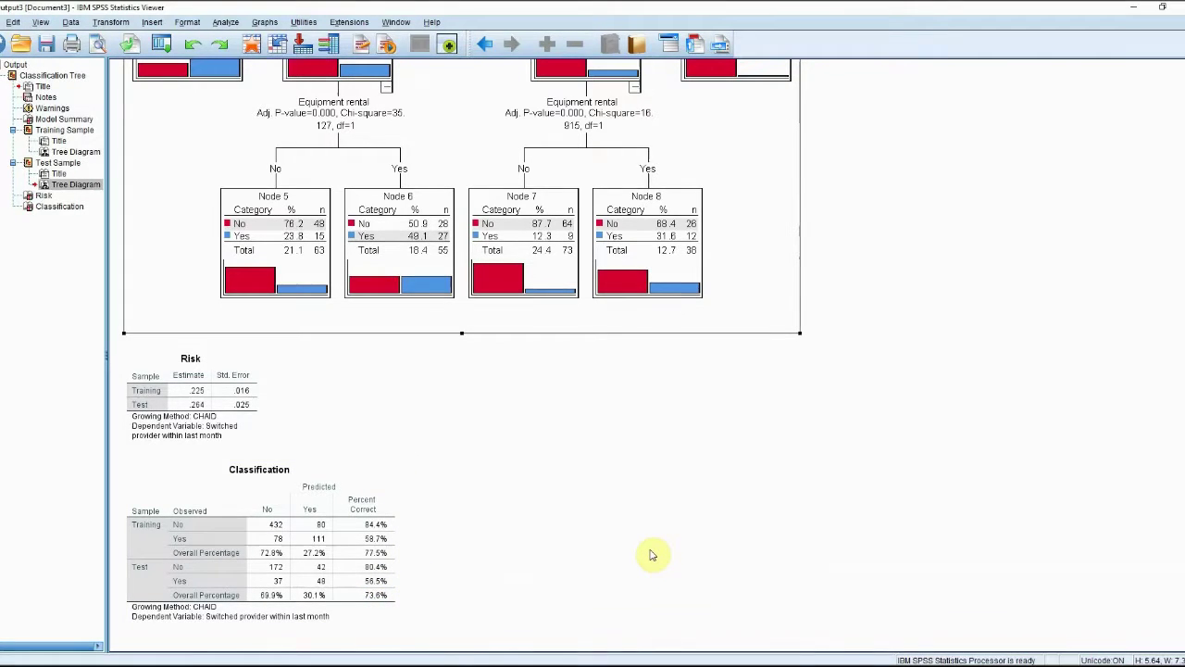